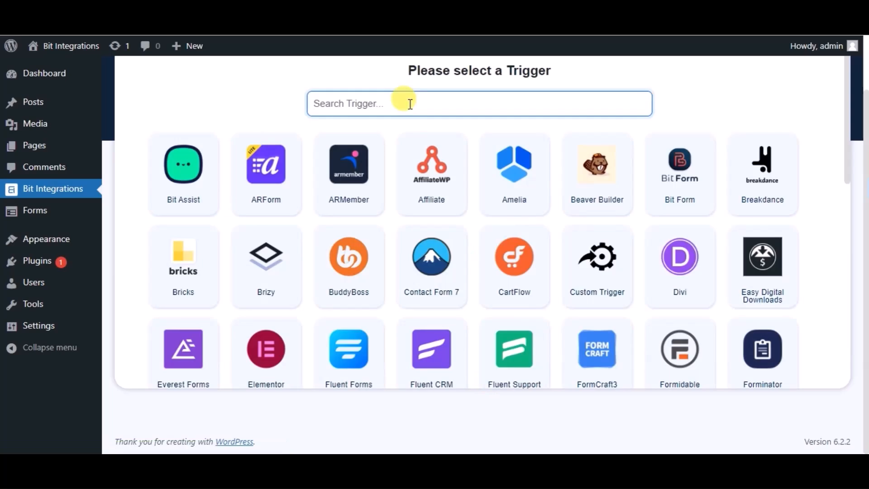
Step: Set Happy Forms with Sample Form as the integration's trigger and choose WPWebhooks as its action
text(ha)
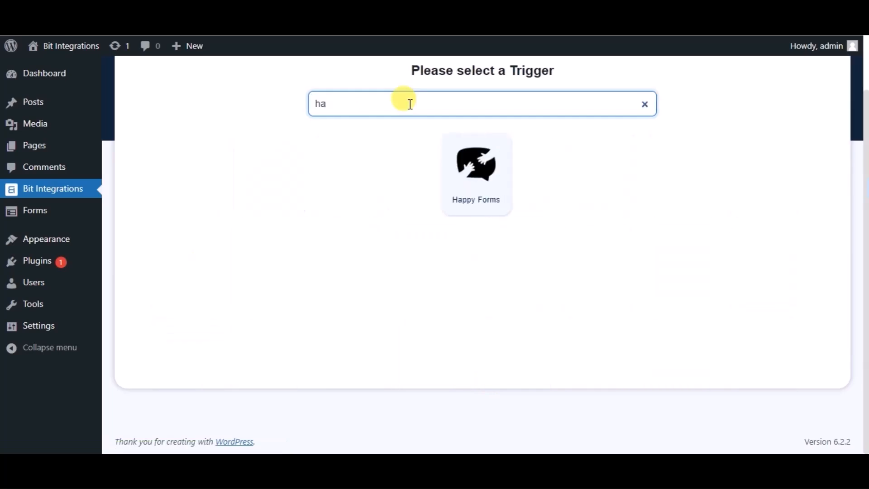
click(467, 145)
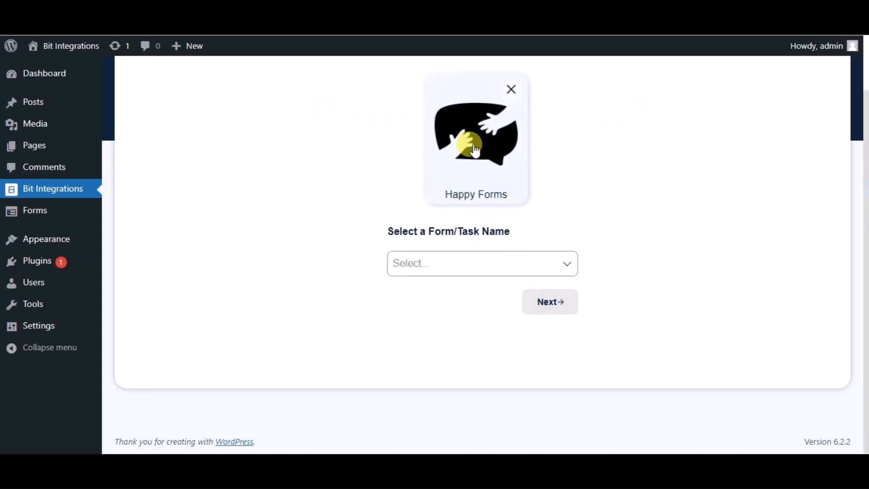
click(411, 267)
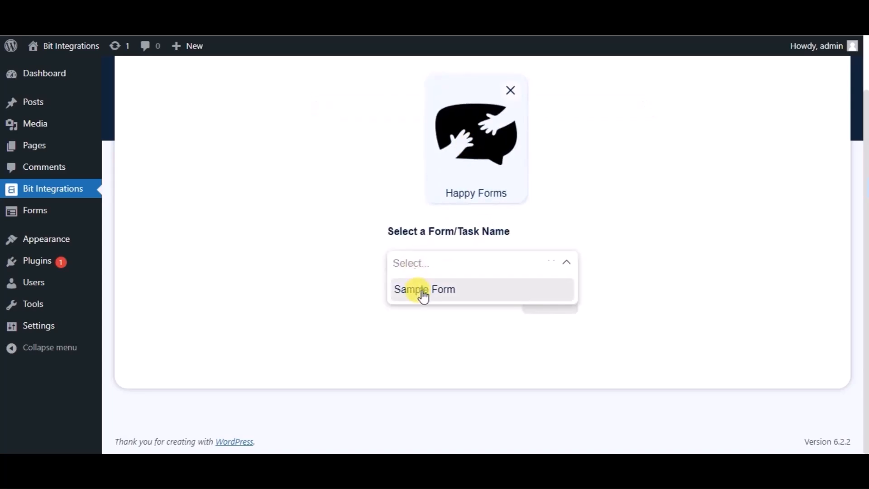
click(423, 293)
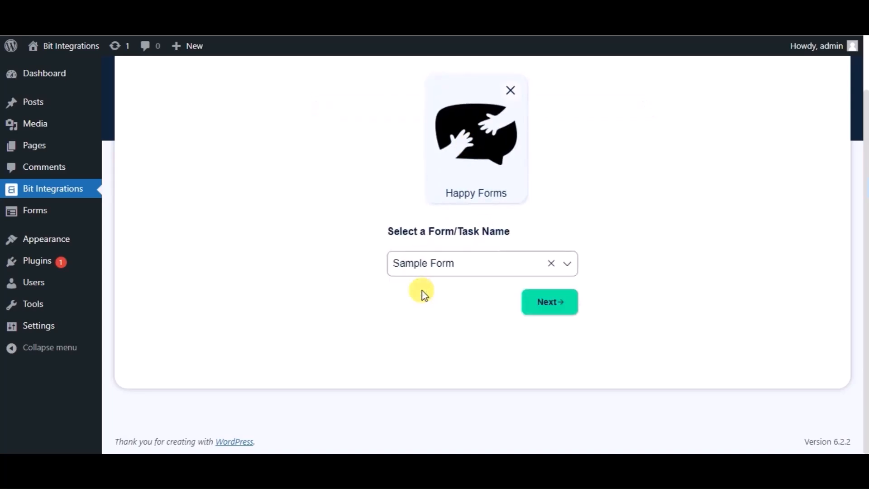
click(535, 302)
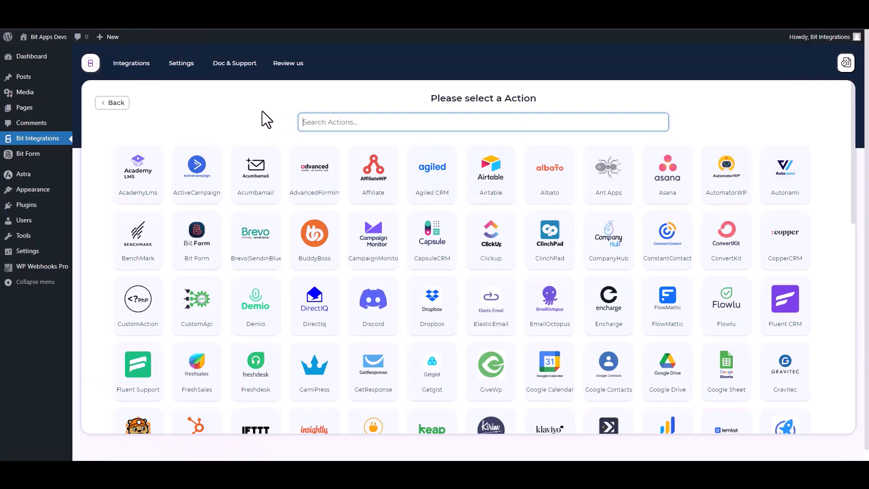
text(wp)
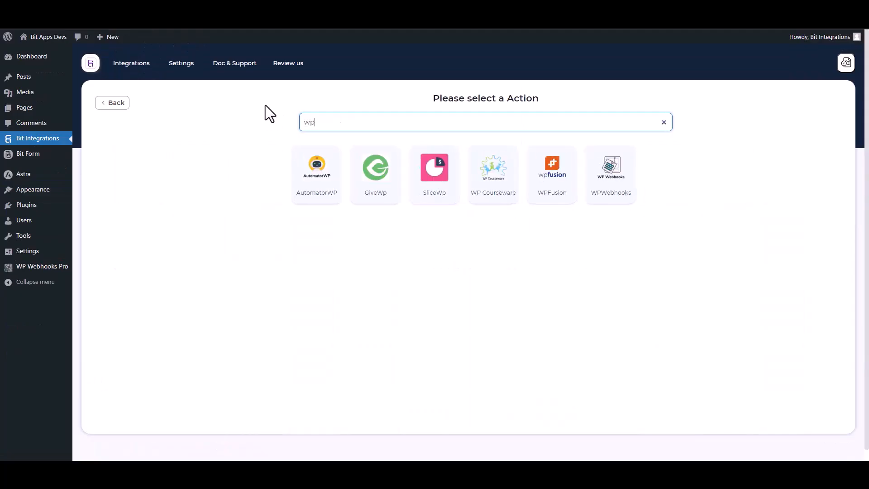
click(618, 199)
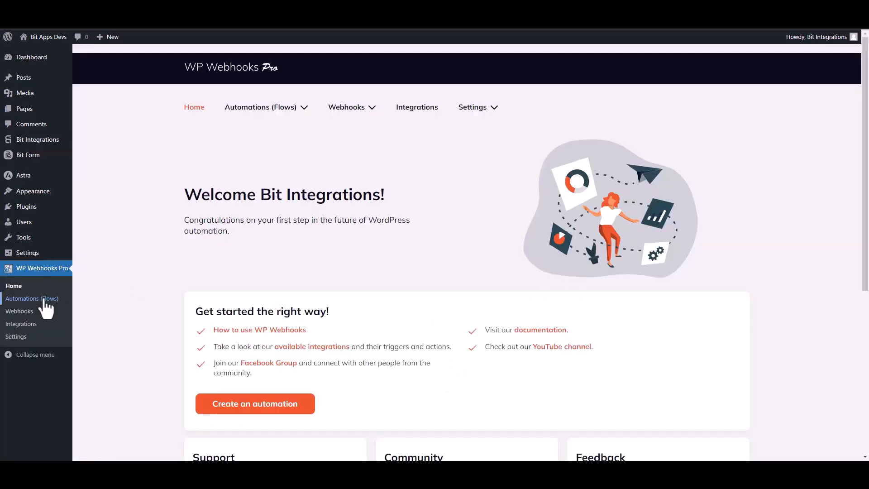
Step: Create an automation flow named Bit Integrations in WP Webhooks Pro
click(39, 300)
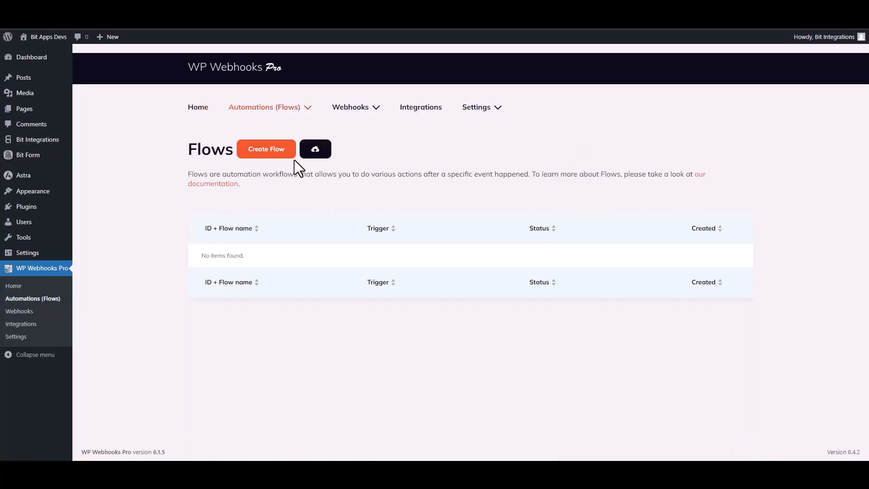
click(269, 155)
click(365, 117)
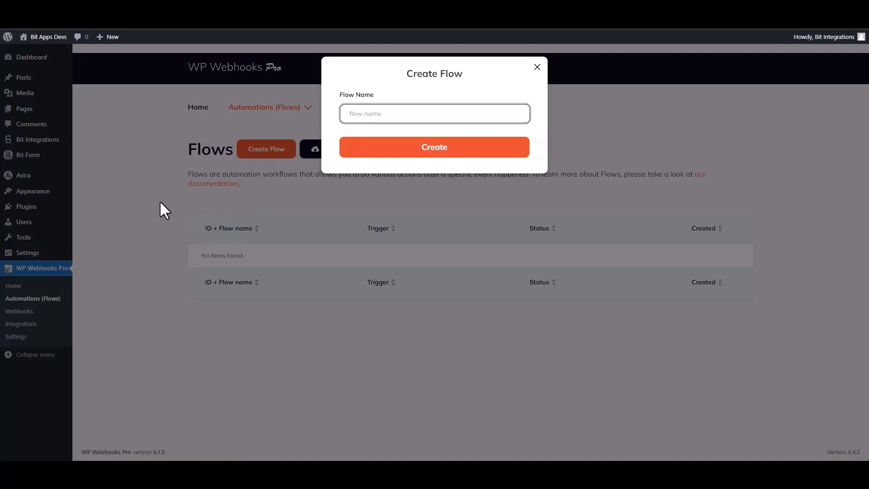
text(Bit Integrations)
click(433, 157)
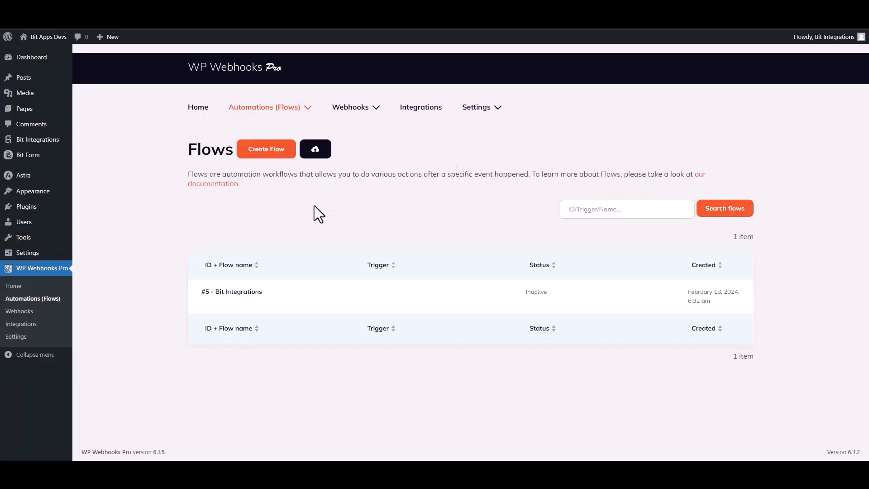
Step: Open the Bit Integrations flow and set its trigger to the Webhooks integration's HTTP request received event
mouse_move(247, 295)
click(203, 302)
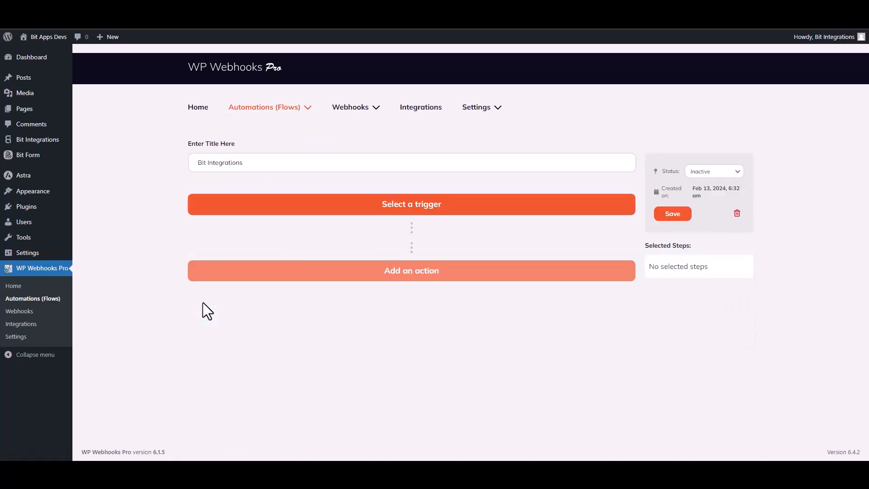
click(437, 205)
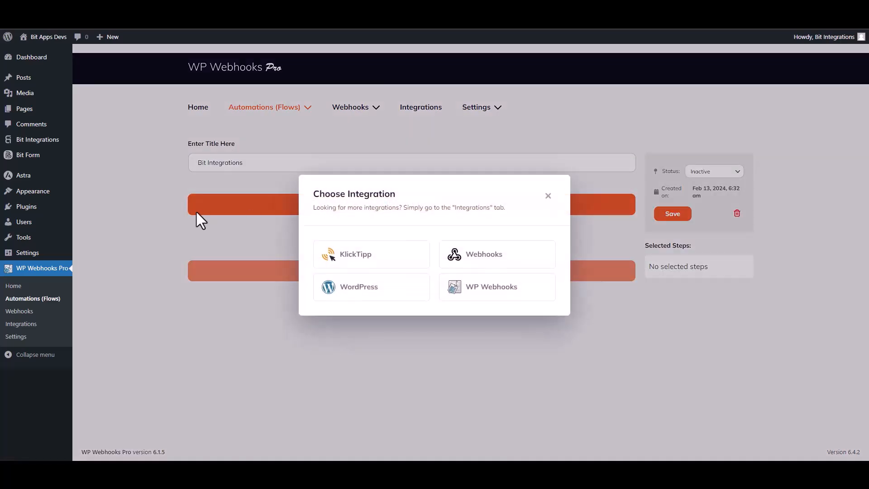
click(489, 258)
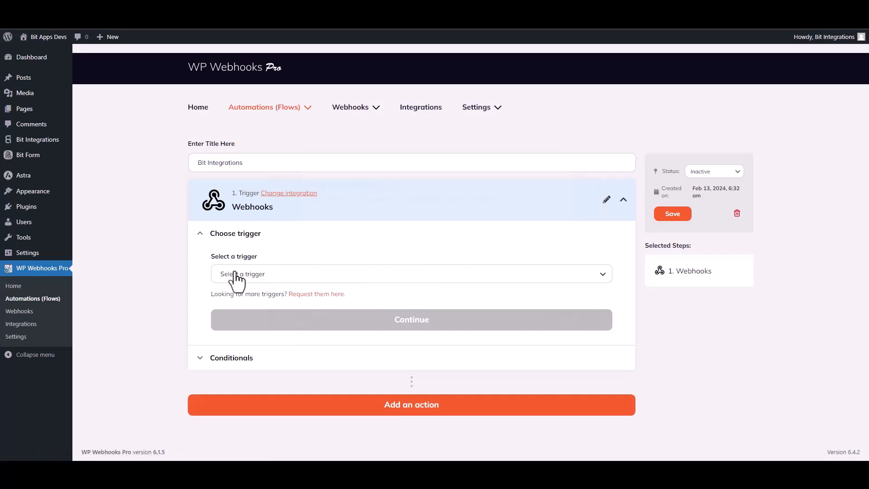
click(268, 277)
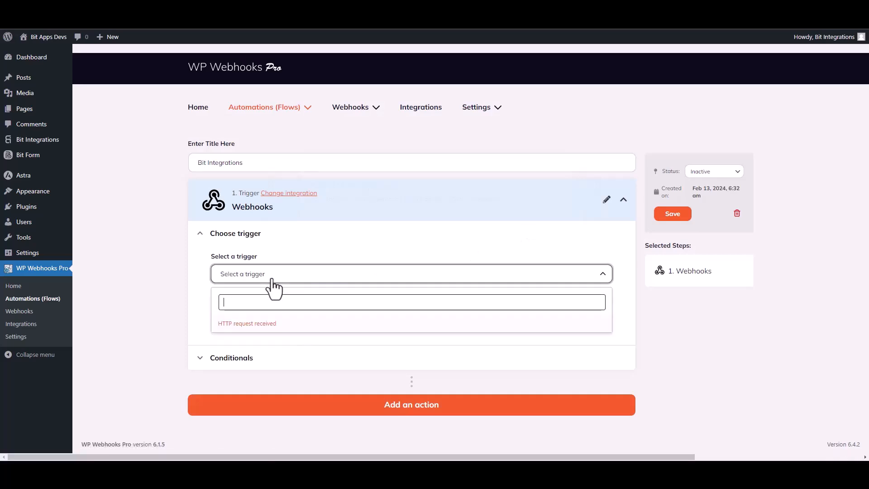
click(262, 321)
click(403, 337)
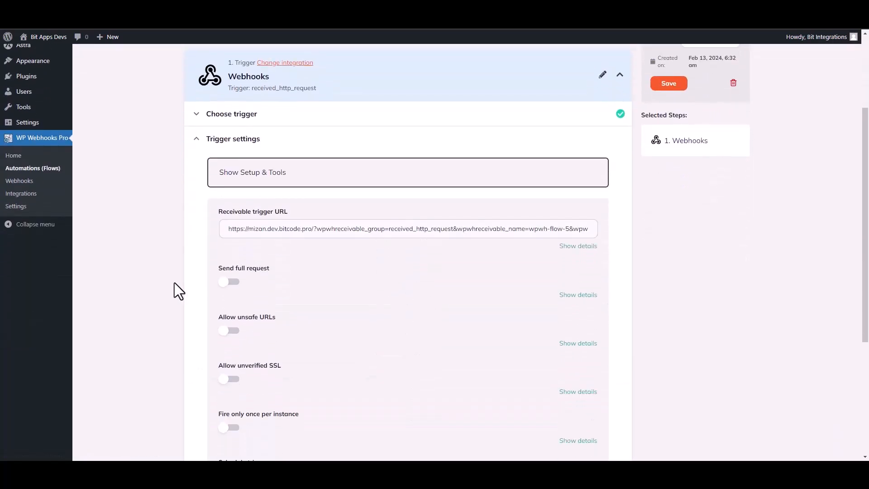
Step: Copy the flow's receivable trigger URL, including its token, and paste it as the link of the WPWebhooks integration in Bit Integrations
triple_click(346, 234)
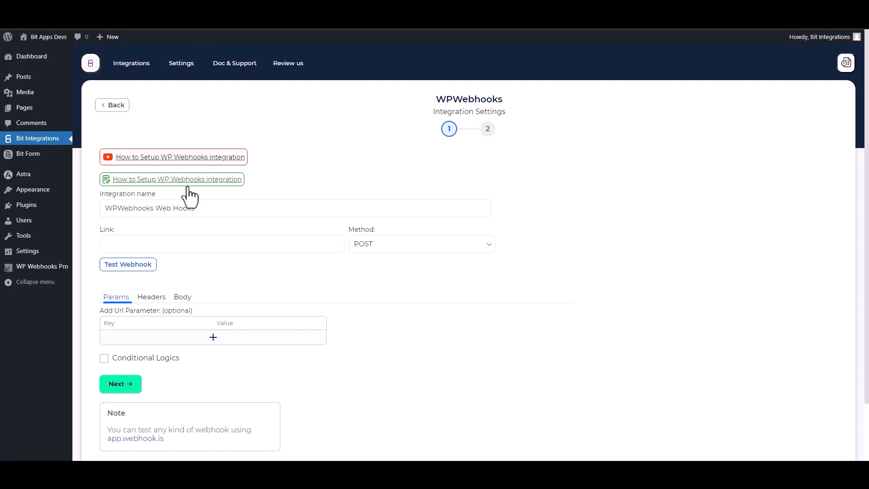
click(150, 241)
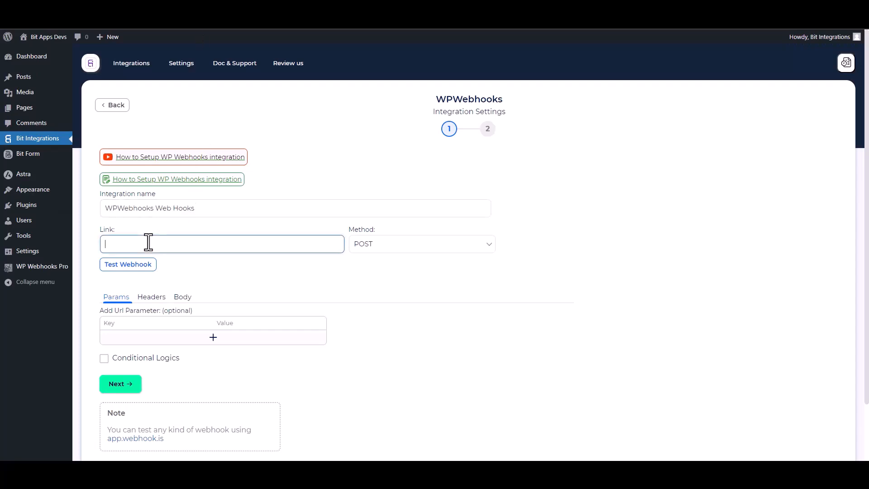
key(ctrl+v)
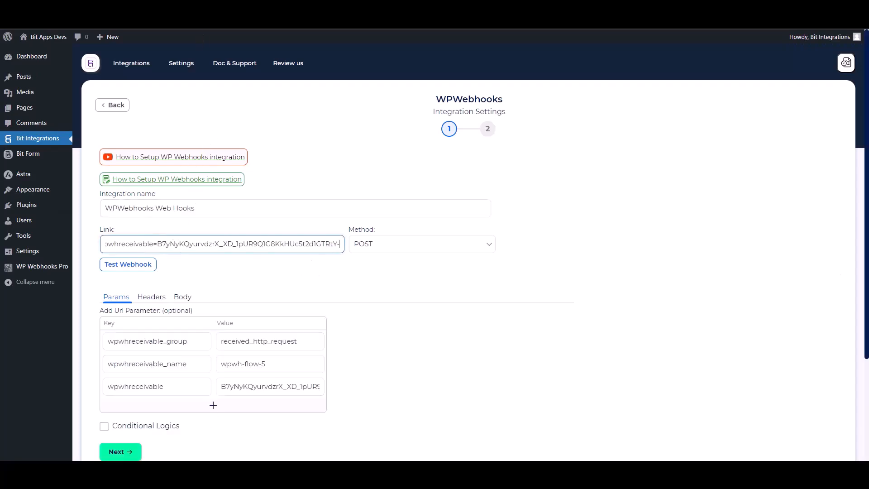
Step: Configure the request body to send all data with an application/json payload and test the webhook
scroll(867, 239, down, 2)
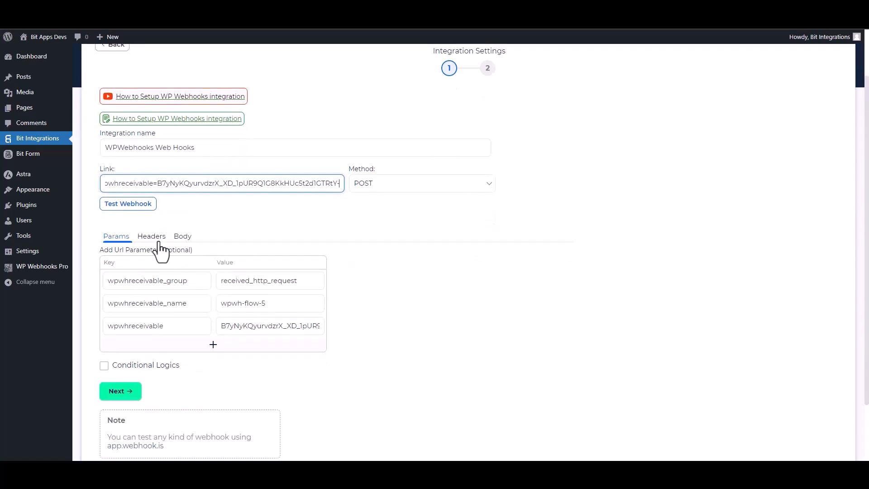
click(185, 238)
click(120, 264)
click(181, 291)
click(162, 323)
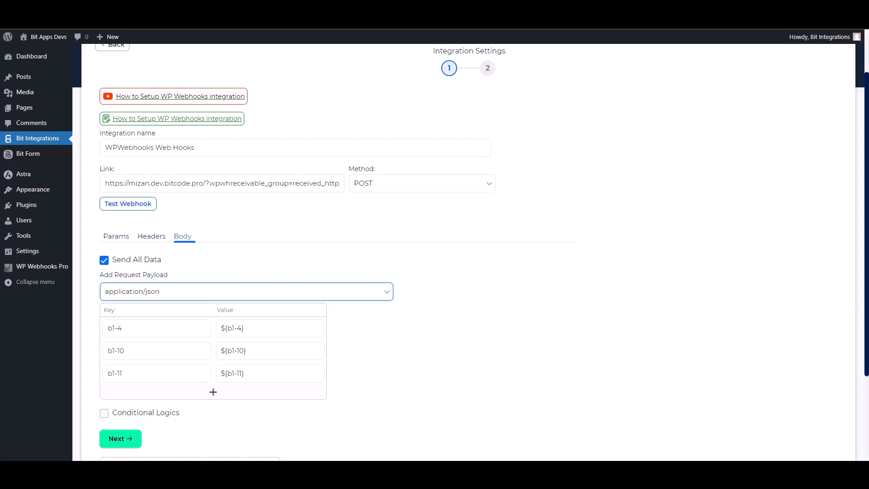
scroll(608, 324, down, 3)
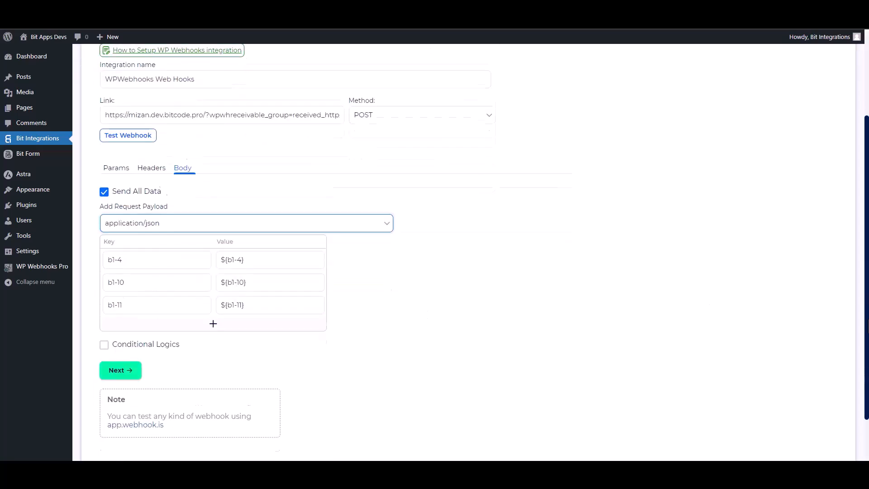
click(146, 127)
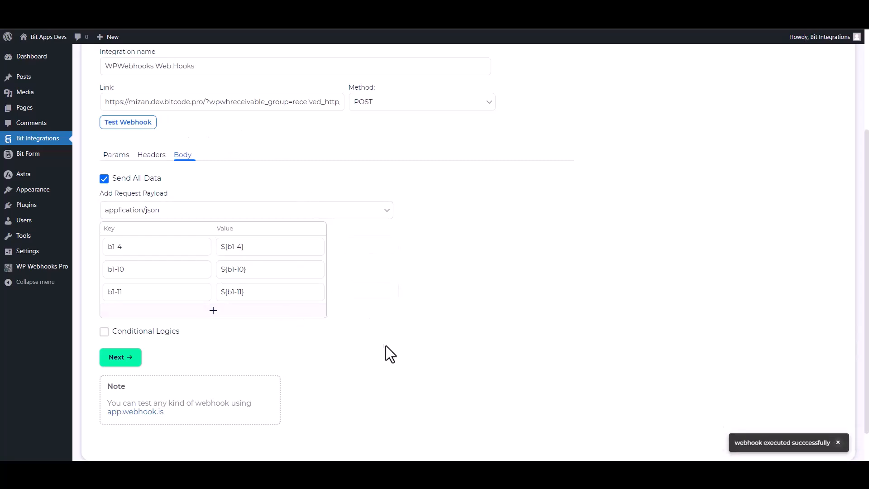
click(134, 337)
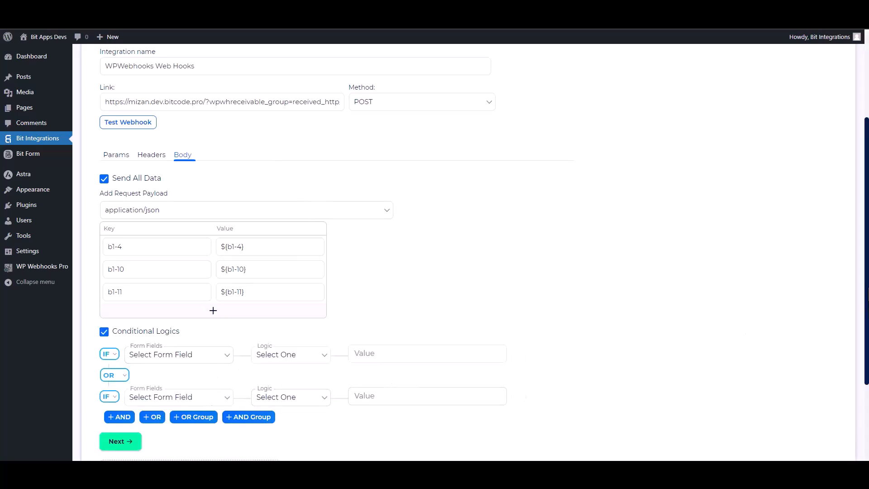
scroll(838, 349, down, 2)
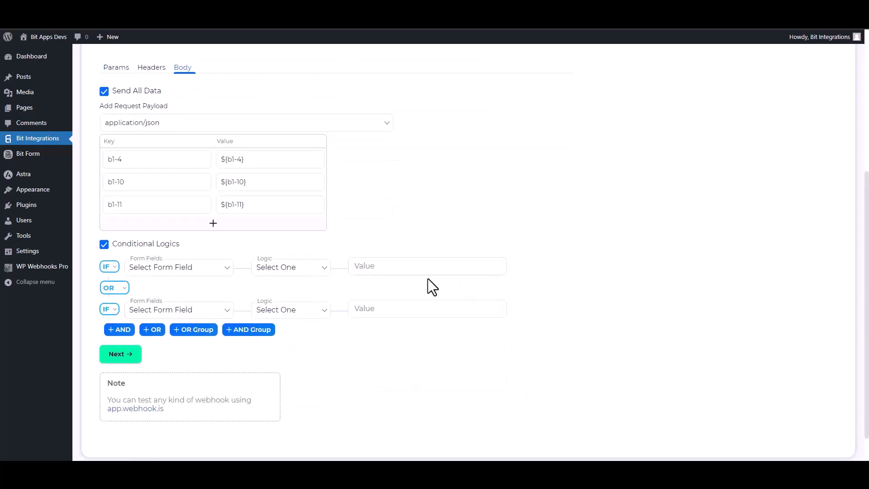
click(104, 244)
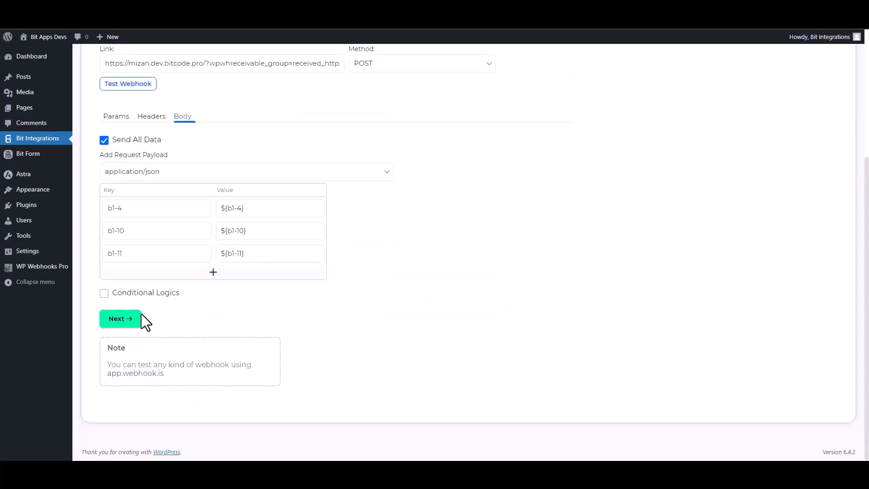
Step: Continue past the WPWebhooks integration settings and complete the integration setup
click(130, 318)
click(458, 188)
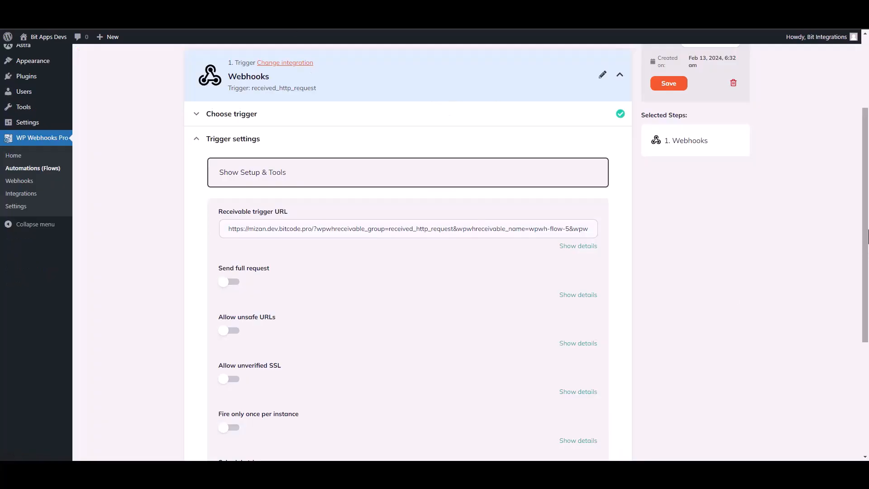
Step: Save the flow's webhook trigger fields in WP Webhooks Pro and load Log #18 as the trigger's test log data
scroll(471, 217, down, 4)
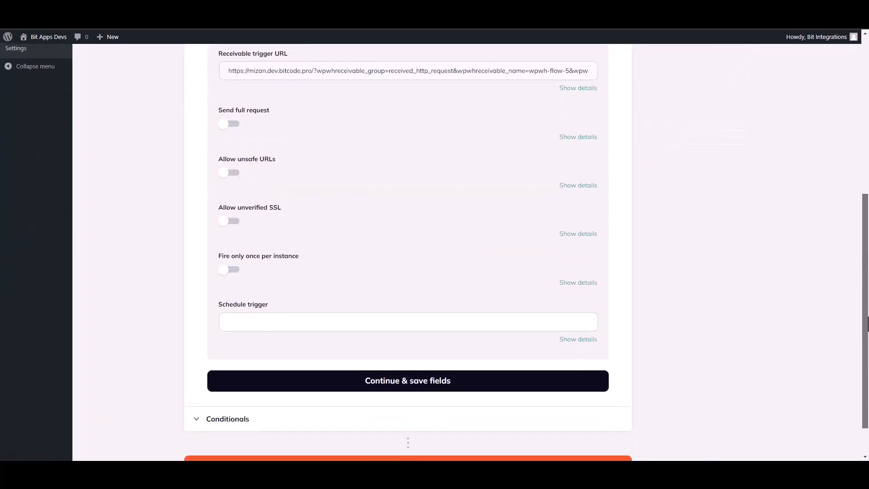
click(404, 381)
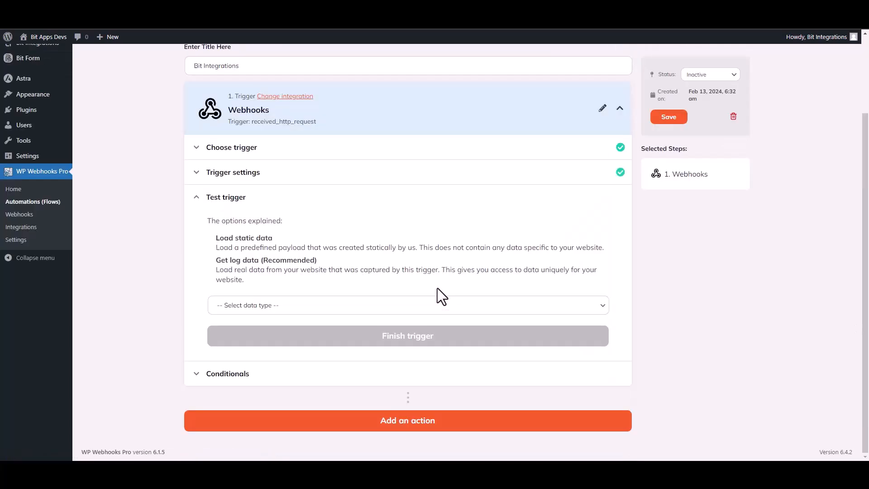
click(274, 308)
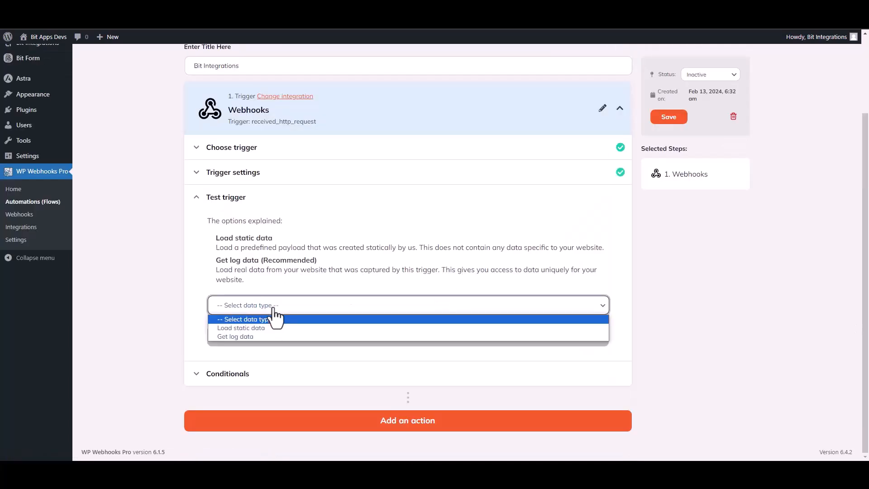
click(247, 336)
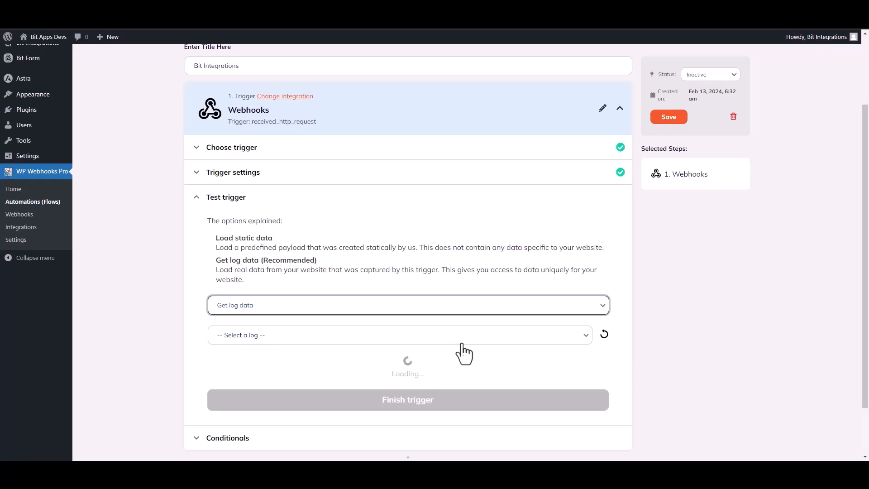
click(462, 336)
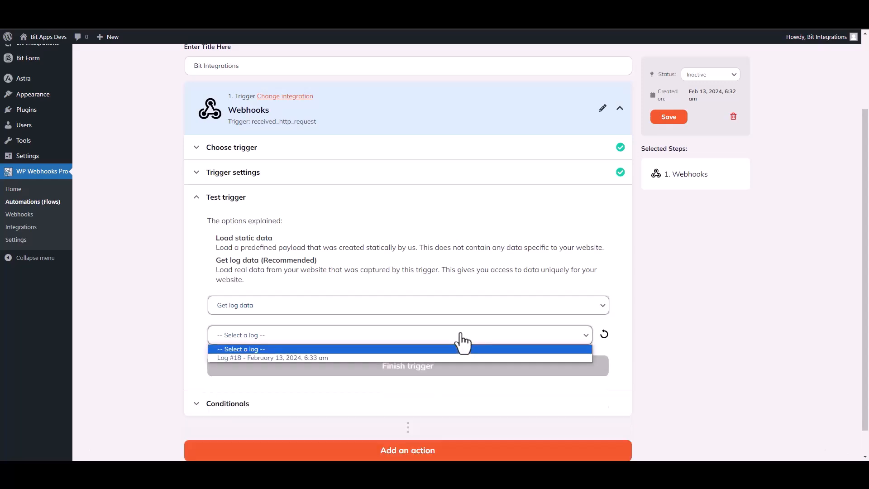
click(283, 357)
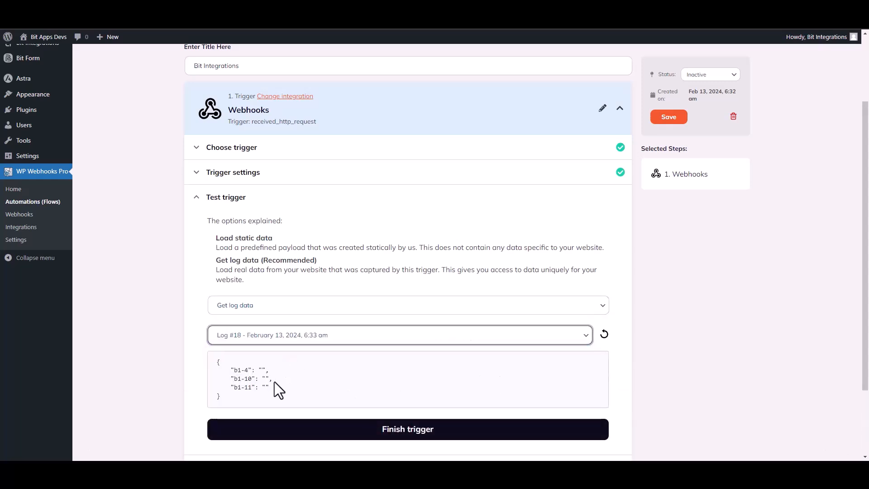
Step: Examine the field keys in the logged payload and finish the trigger
drag(271, 390, 229, 371)
click(385, 384)
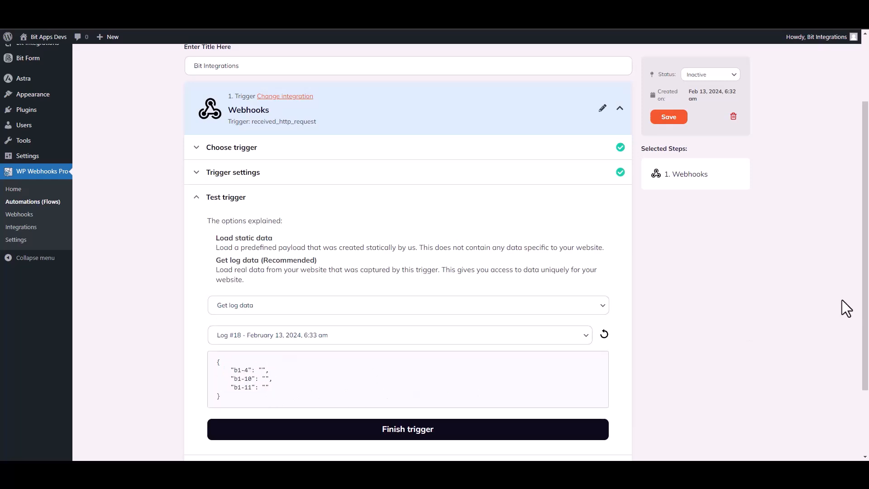
drag(865, 299, 865, 349)
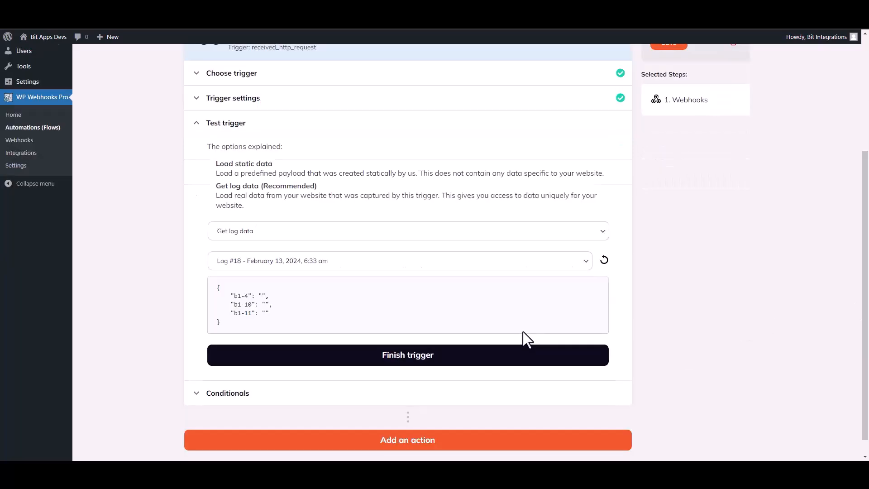
click(413, 366)
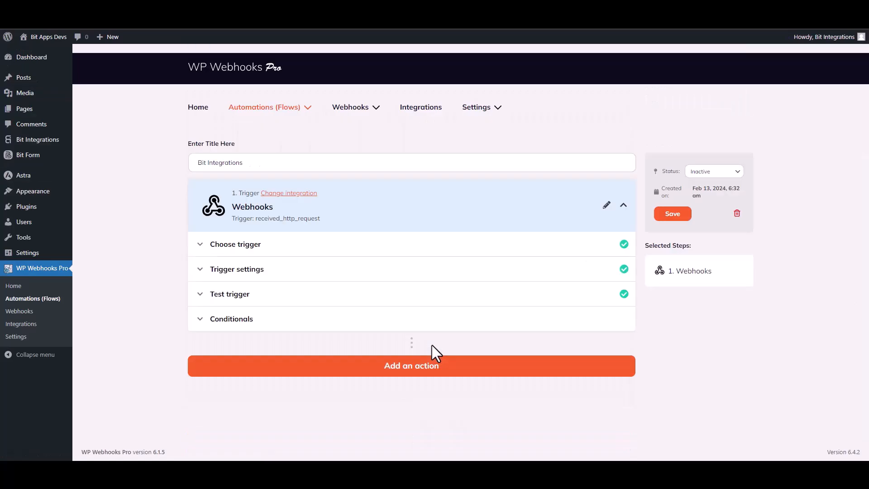
Step: Add a WordPress action to the flow, choose Create user as its action and continue to the action settings
click(412, 369)
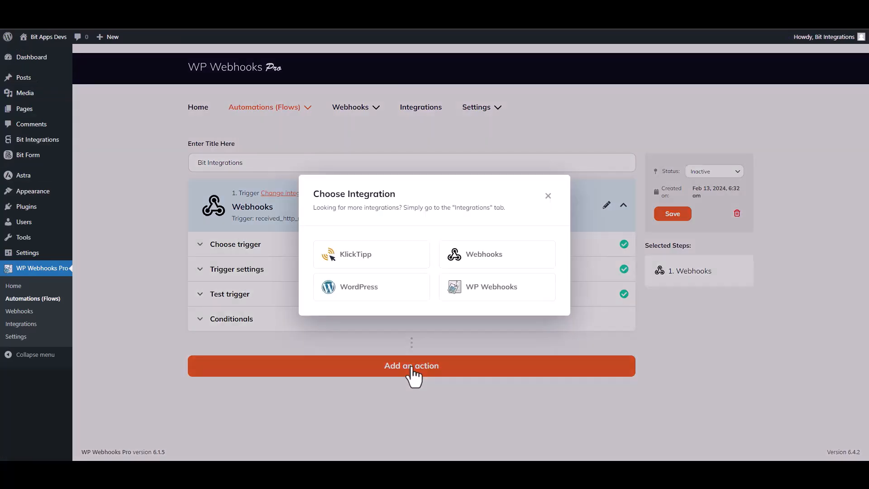
click(376, 296)
scroll(376, 296, down, 5)
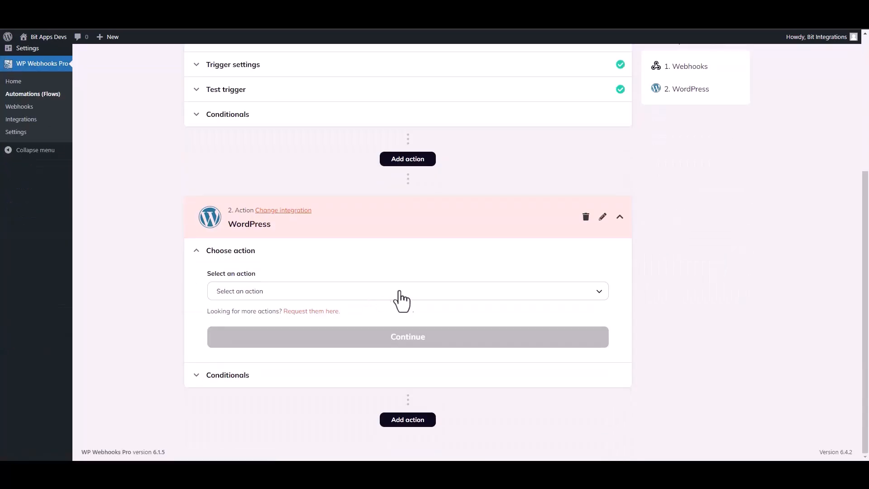
click(266, 293)
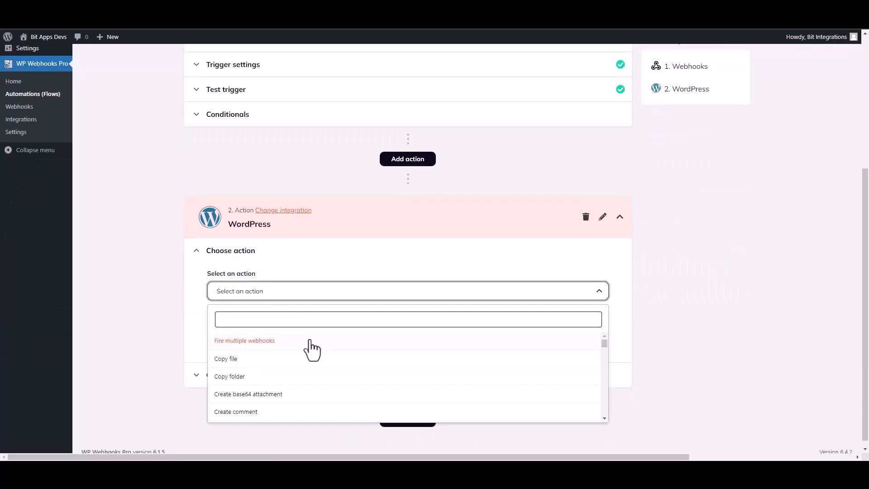
text(create u)
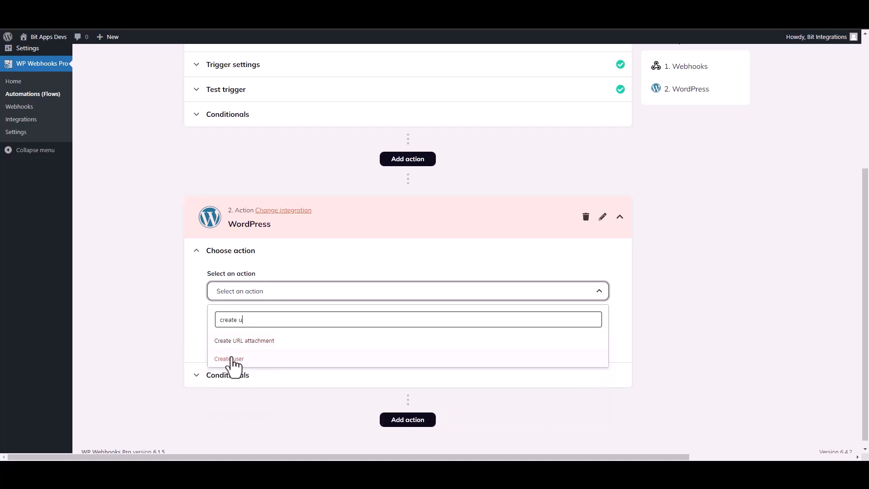
click(232, 359)
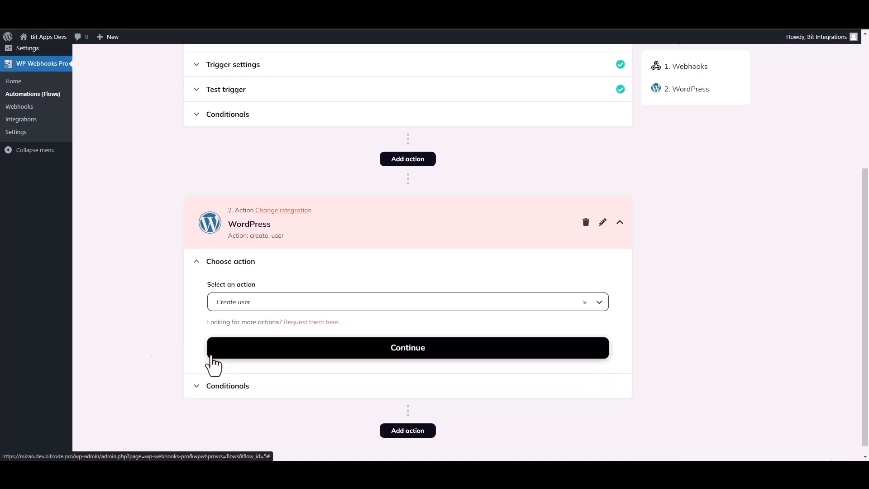
click(324, 352)
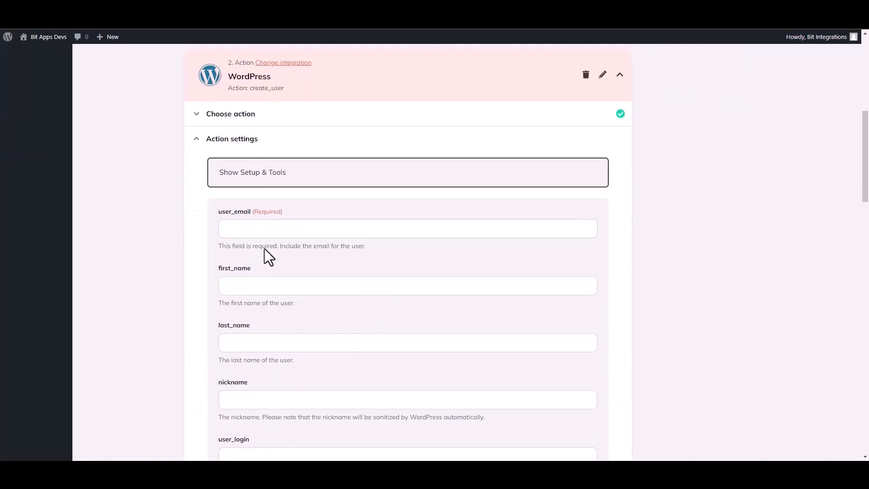
Step: Map user_email to the Webhooks trigger's b1-4 value and first_name to its b1-10 value
click(249, 231)
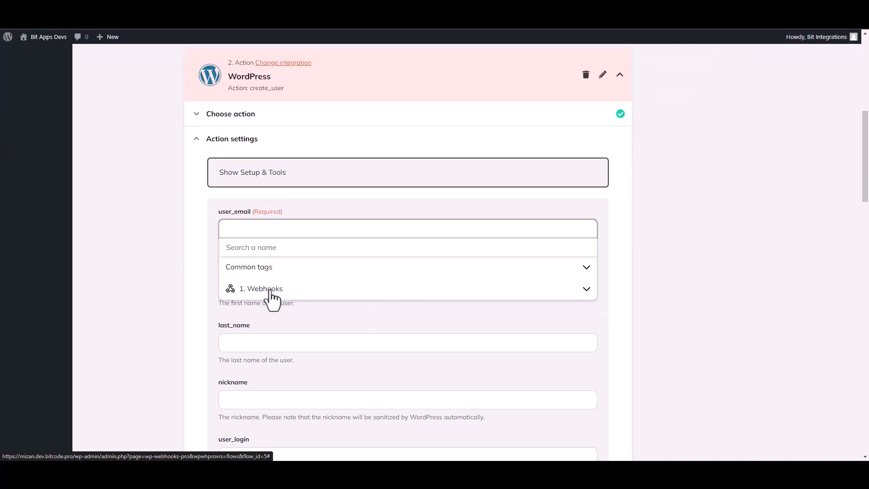
click(271, 292)
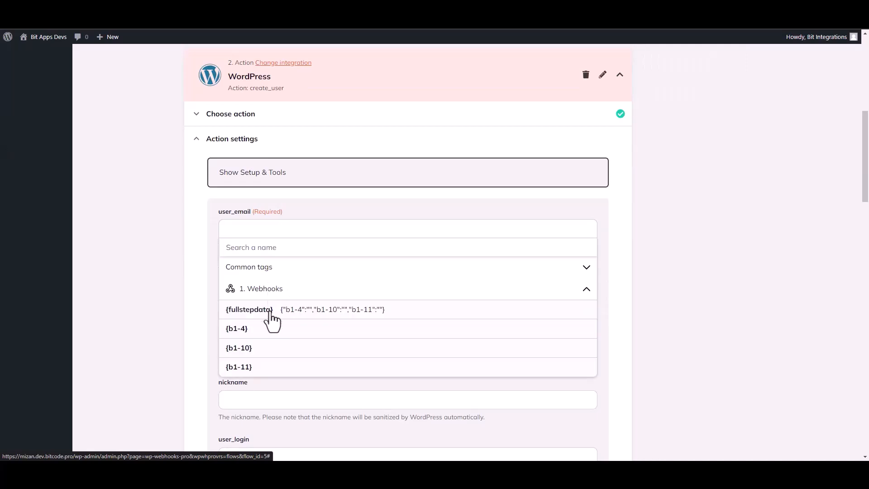
click(249, 334)
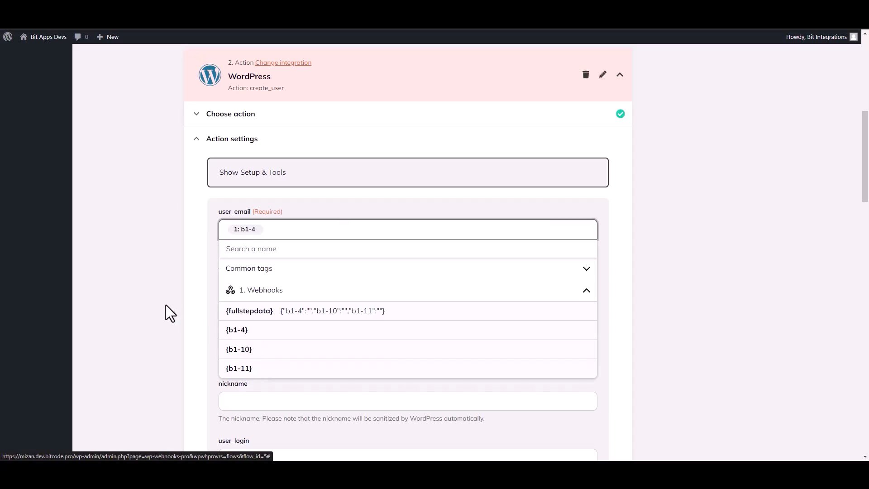
click(165, 305)
click(245, 292)
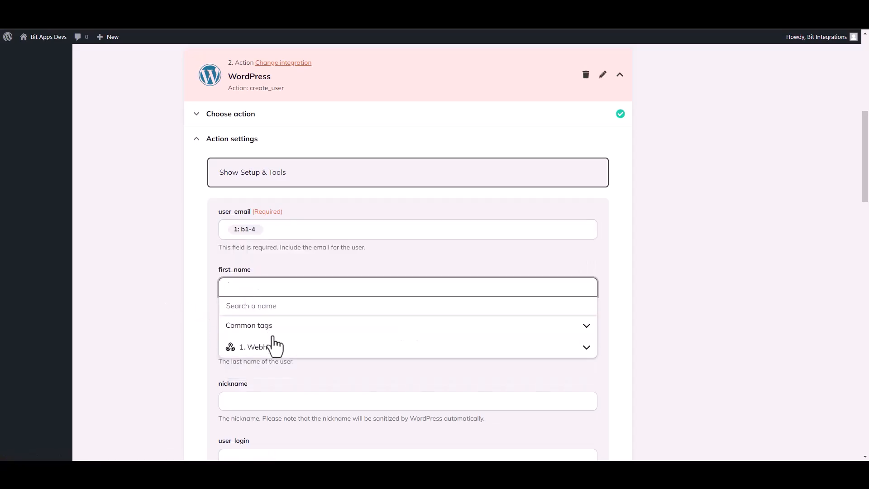
click(272, 349)
click(249, 407)
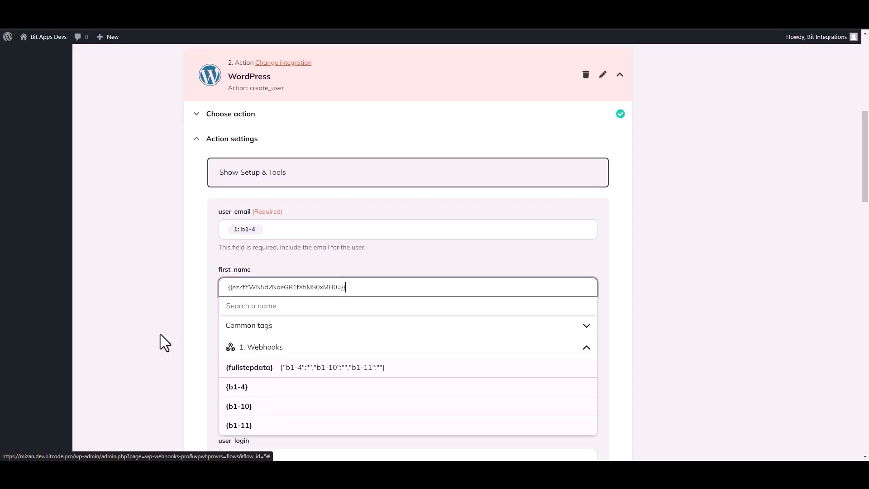
click(166, 339)
Step: Save the action's fields and test the action with the Fire webhook action option
drag(865, 194, 865, 412)
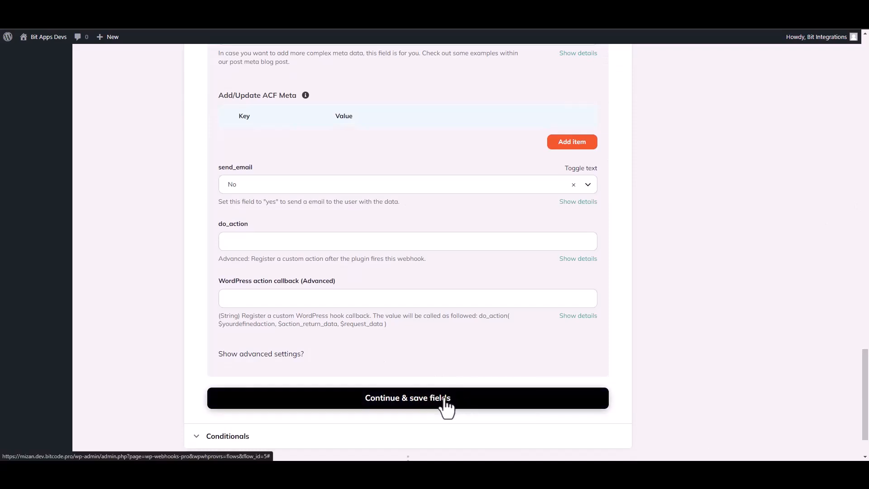
click(446, 405)
click(263, 308)
click(239, 345)
click(245, 335)
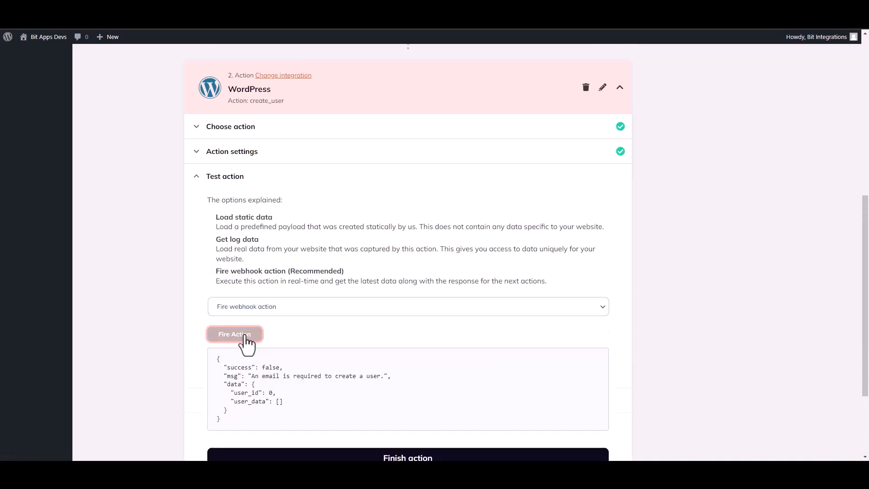
Step: Examine the test response of the Create user action and finish the action
double_click(238, 367)
click(438, 389)
drag(866, 297, 867, 353)
click(422, 352)
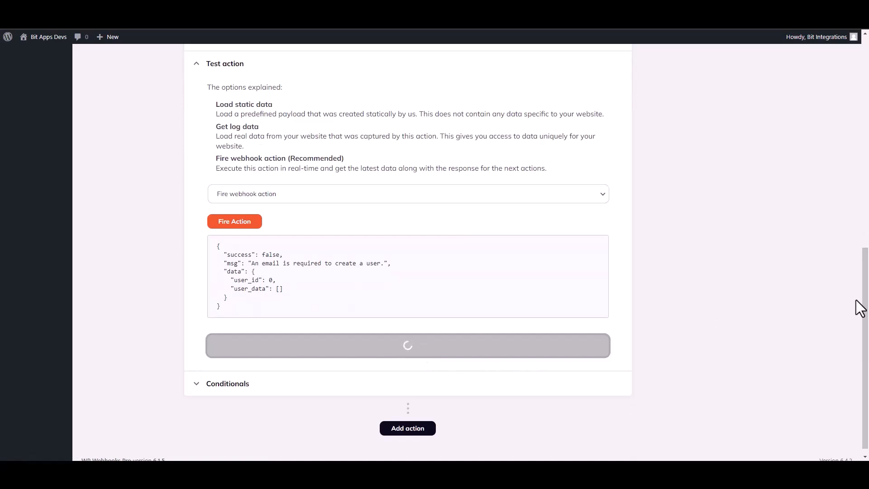
Step: Set the flow's status to Active and save the flow
scroll(726, 137, up, 3)
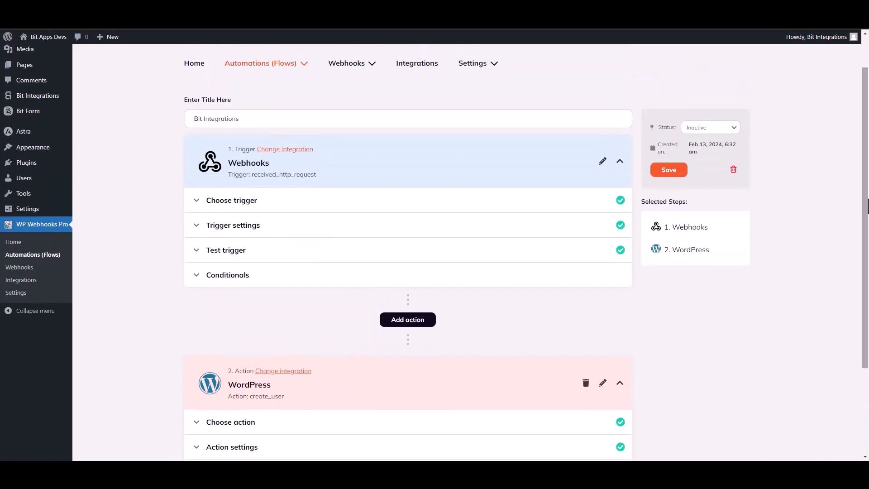
click(699, 127)
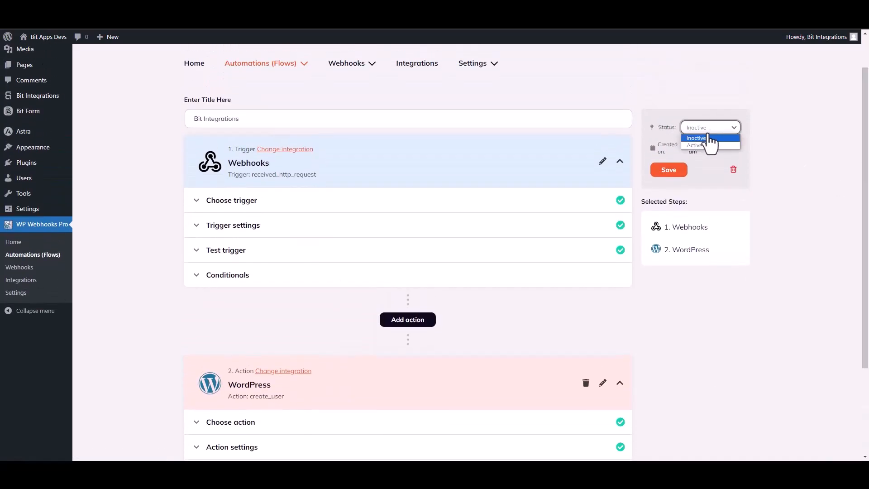
click(694, 143)
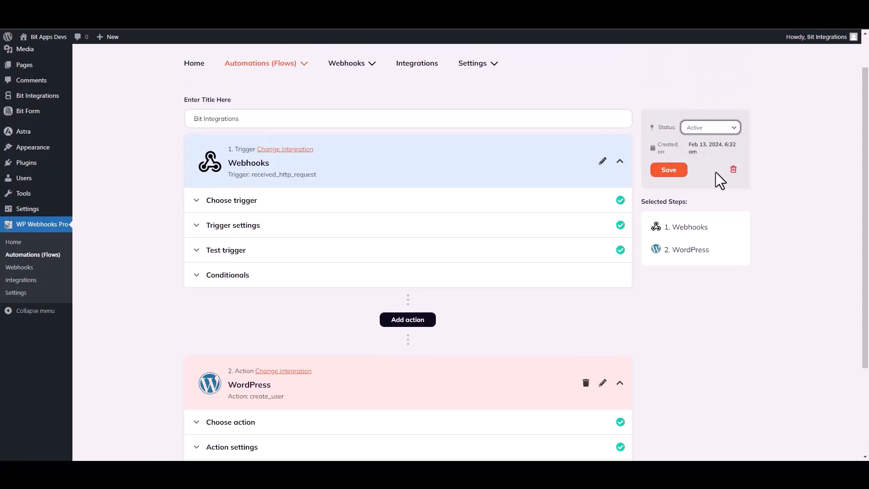
click(671, 175)
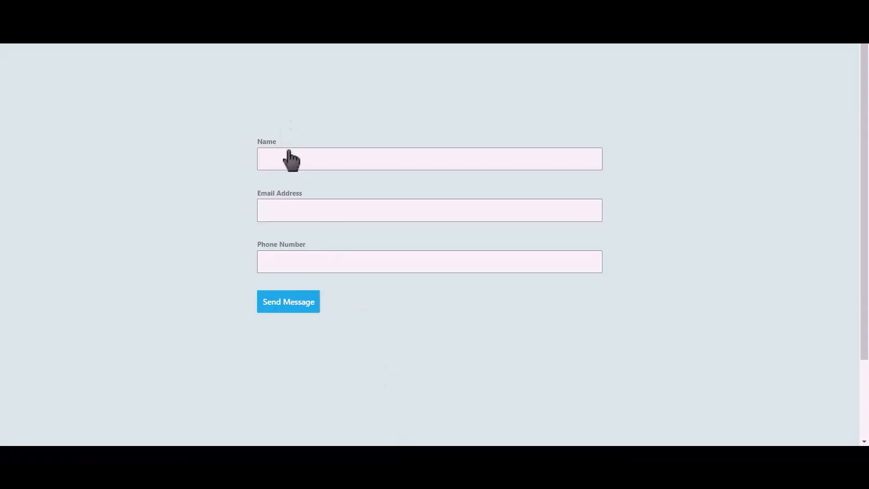
Step: Fill in the contact form with the name Bit Integrations, an email address and a phone number, and submit it
click(288, 158)
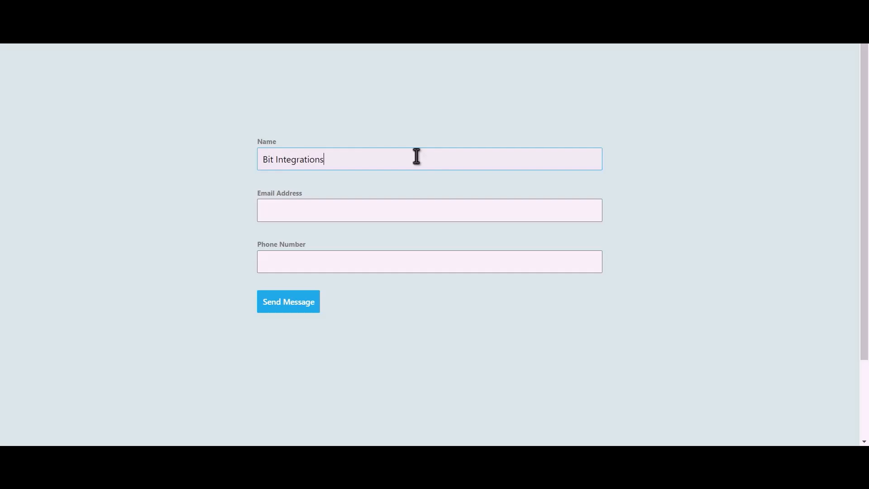
click(372, 212)
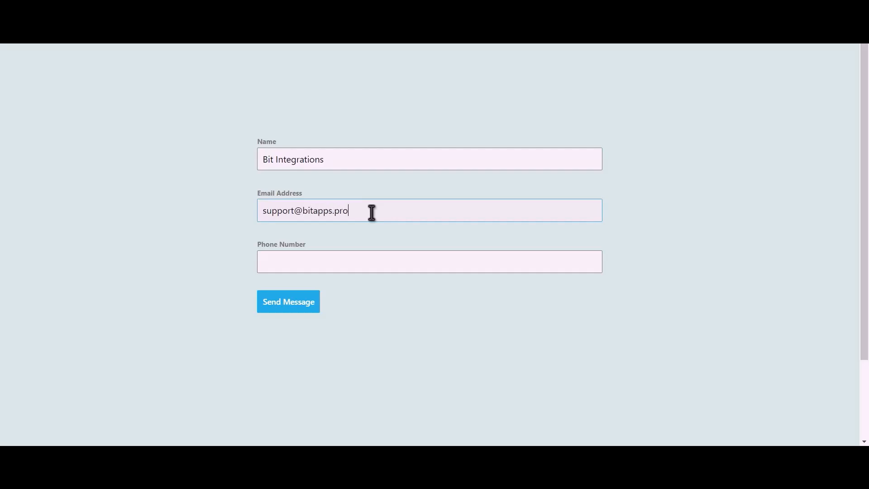
click(375, 258)
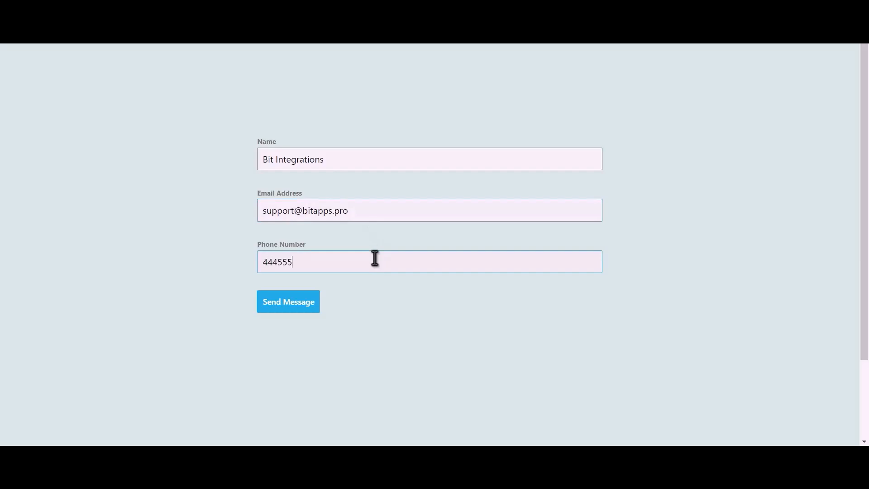
click(286, 304)
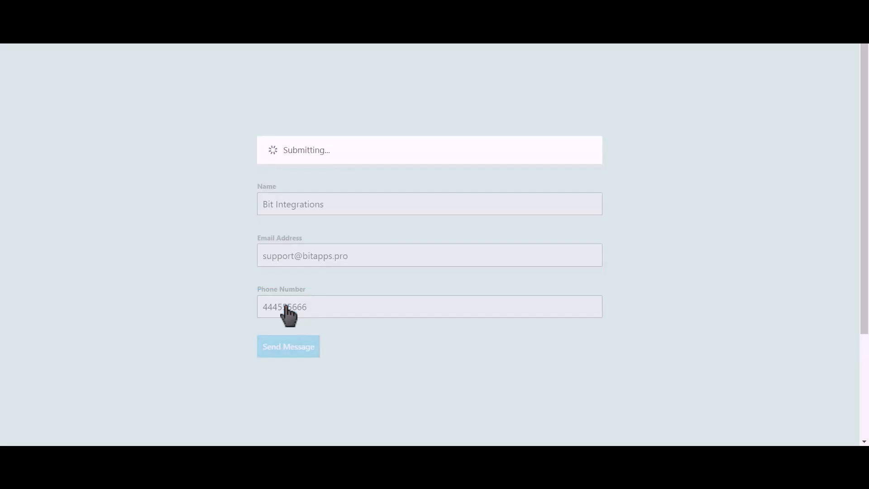